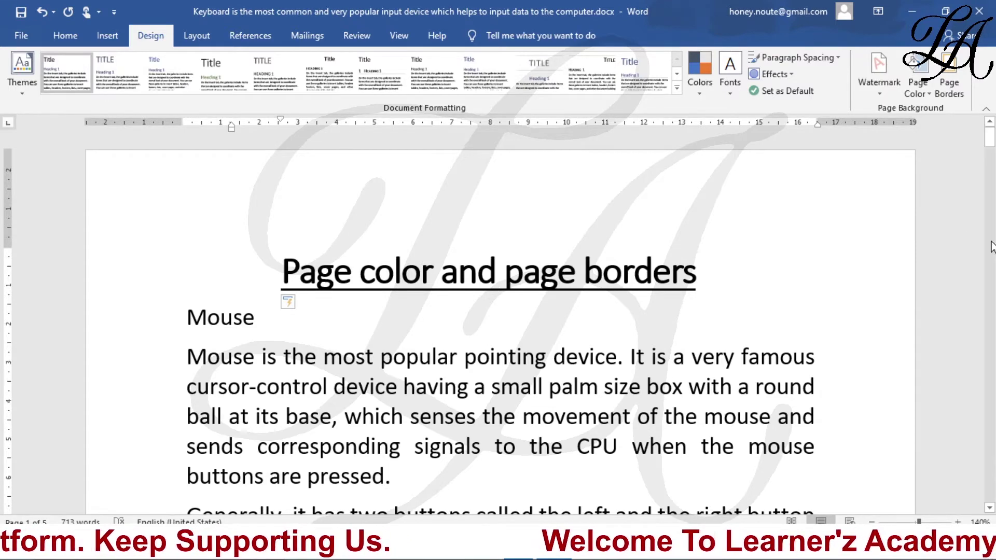
pyautogui.scroll(-4, 517, 280)
pyautogui.scroll(3, 517, 280)
pyautogui.scroll(1, 517, 280)
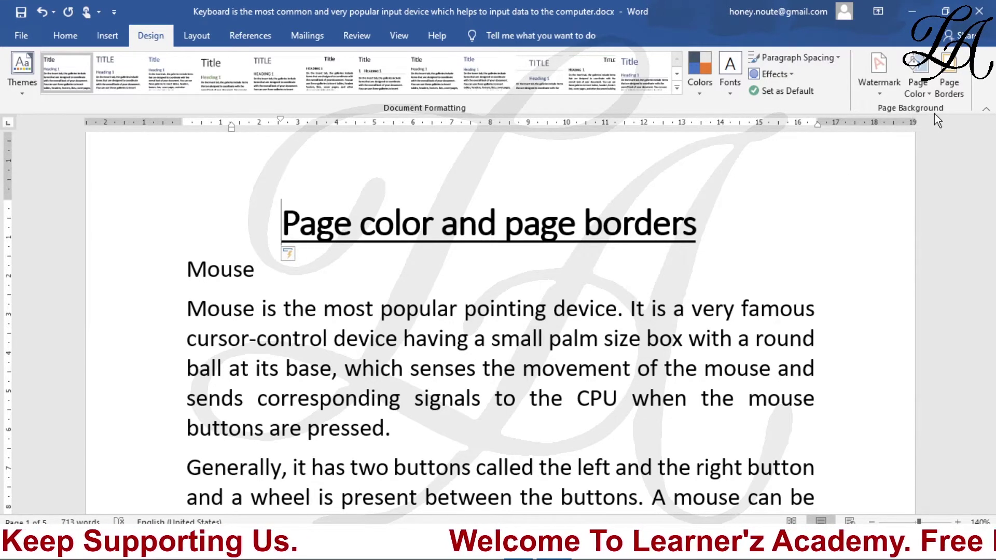
pyautogui.click(917, 85)
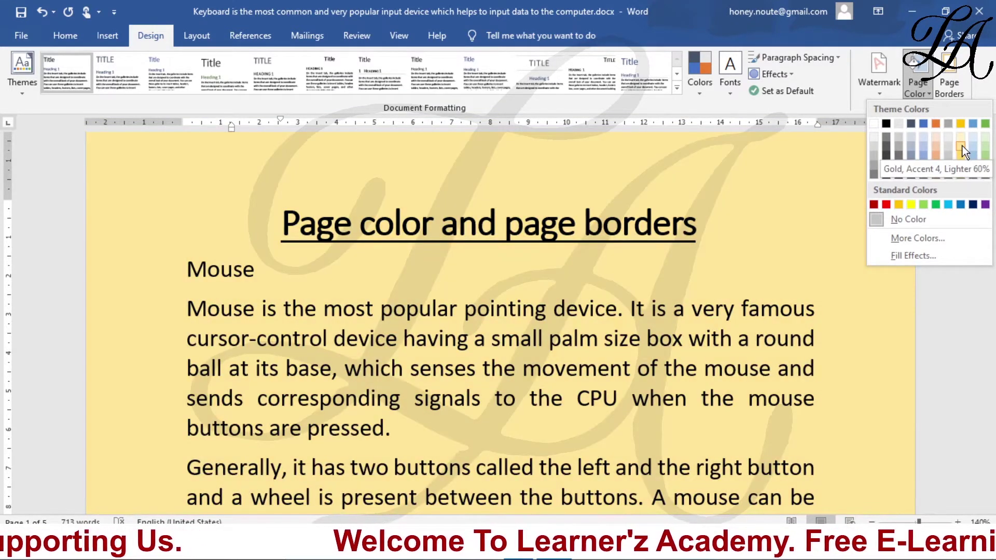
pyautogui.click(963, 146)
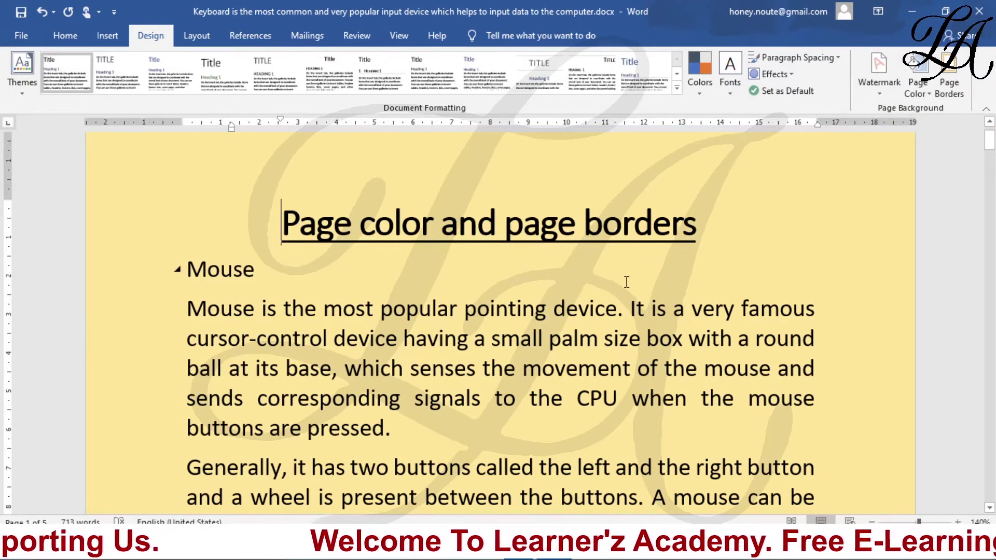
pyautogui.click(928, 85)
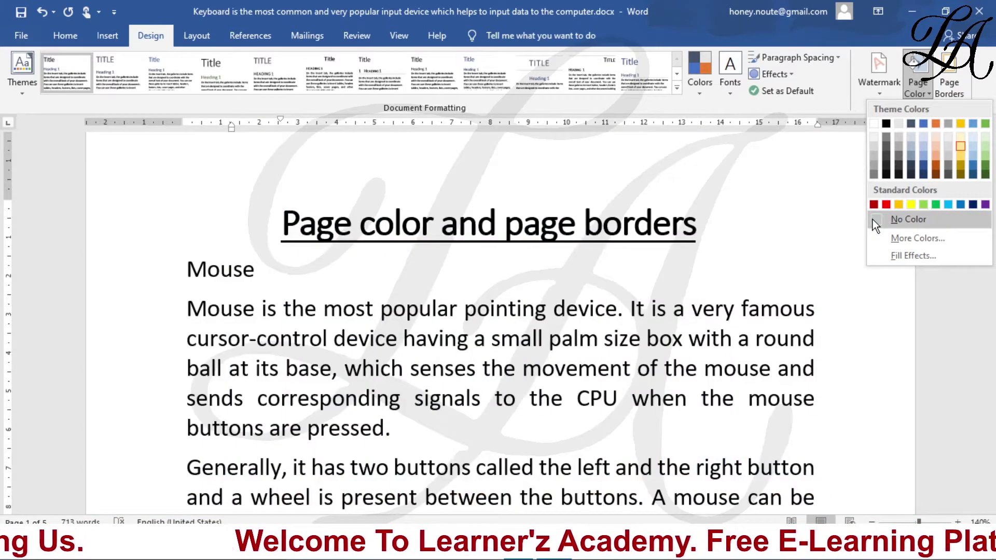
pyautogui.click(872, 220)
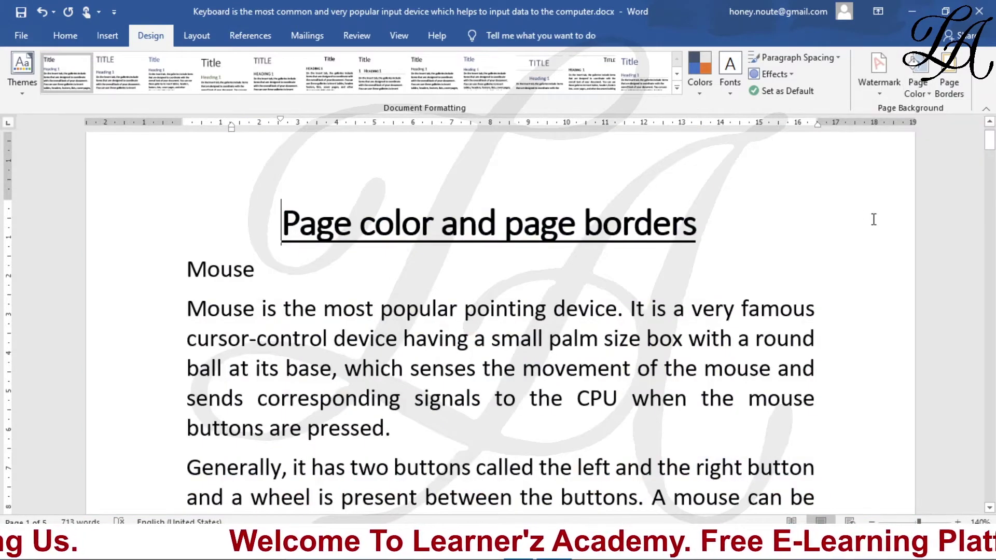
pyautogui.click(921, 87)
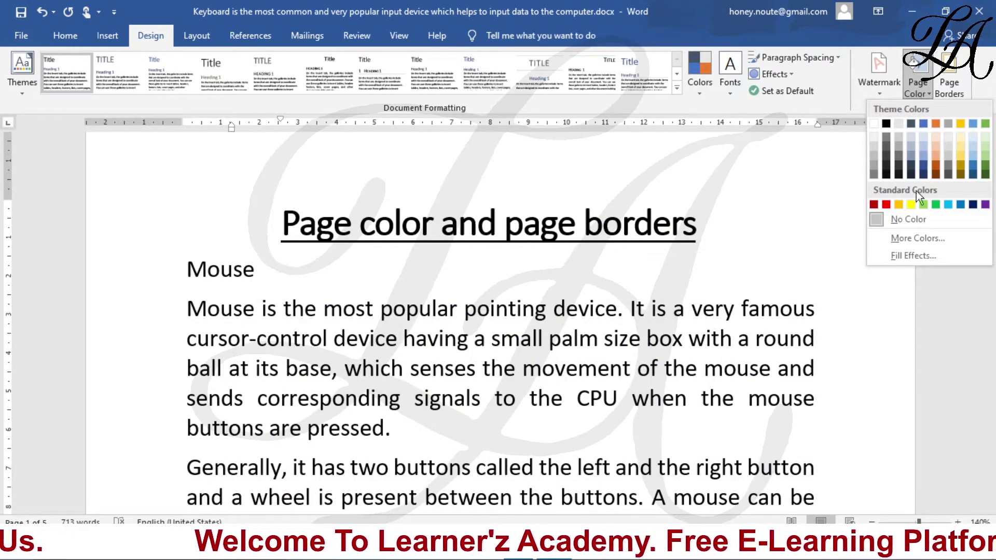
pyautogui.click(916, 240)
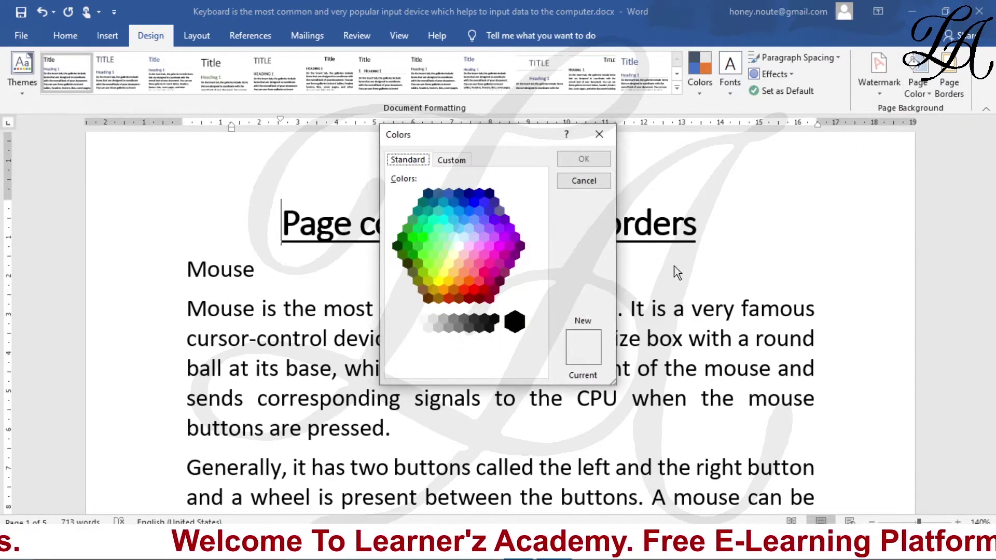
pyautogui.click(483, 237)
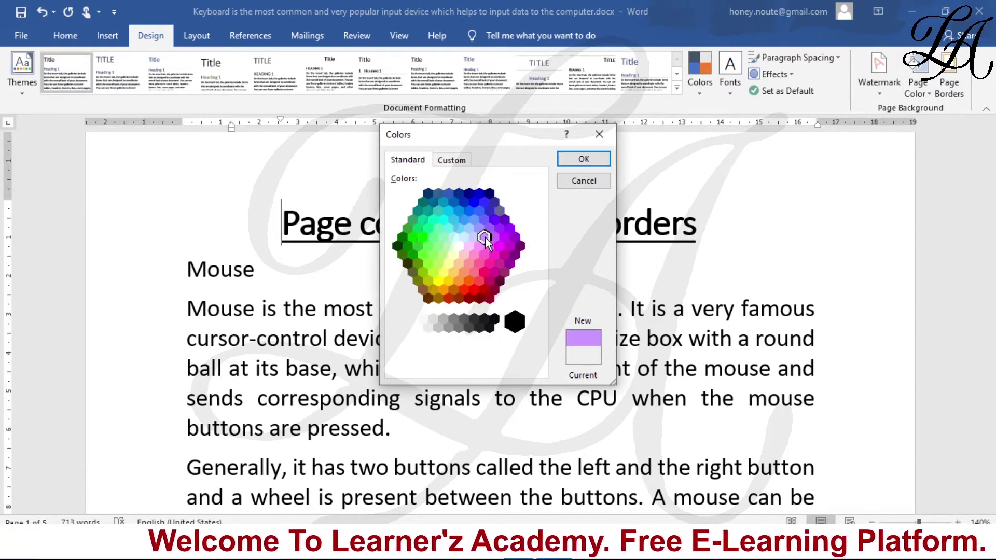
pyautogui.click(500, 238)
pyautogui.click(499, 248)
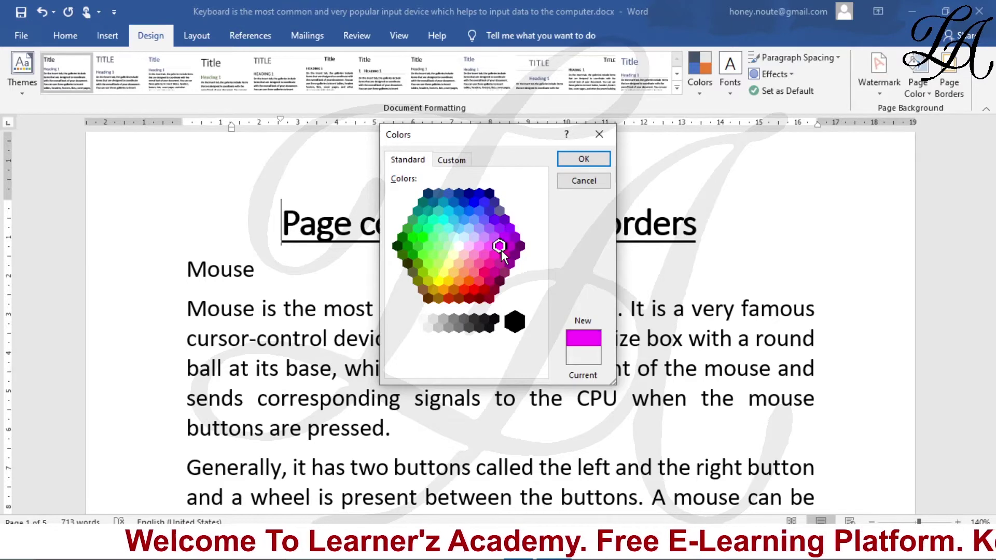
pyautogui.click(599, 134)
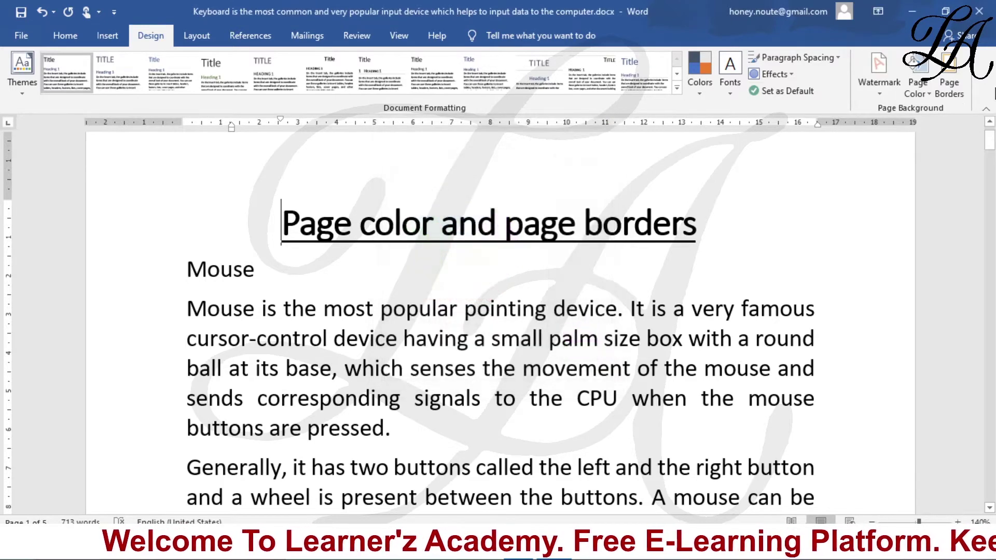
# Set up a two-colour gradient page fill running from gold to light peach.
pyautogui.click(925, 95)
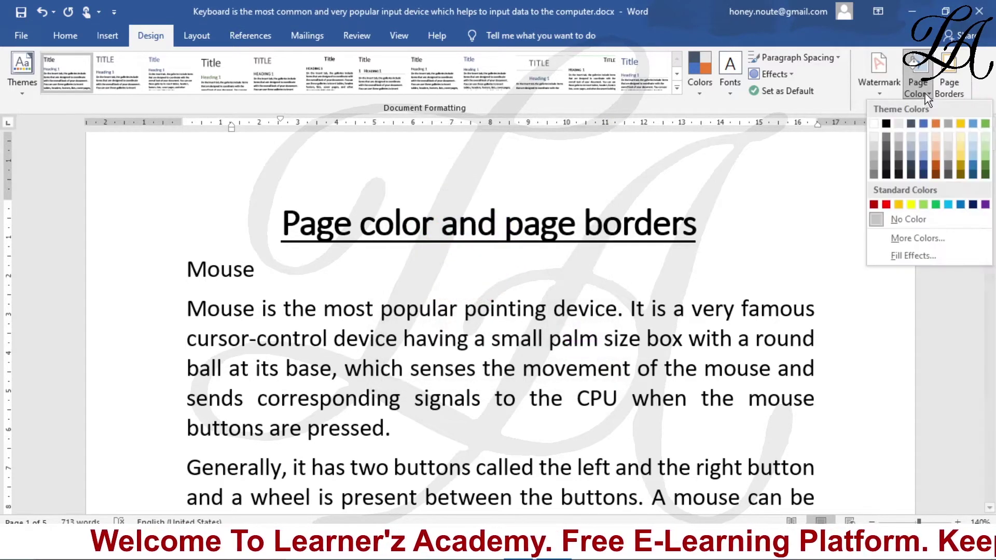
pyautogui.click(904, 256)
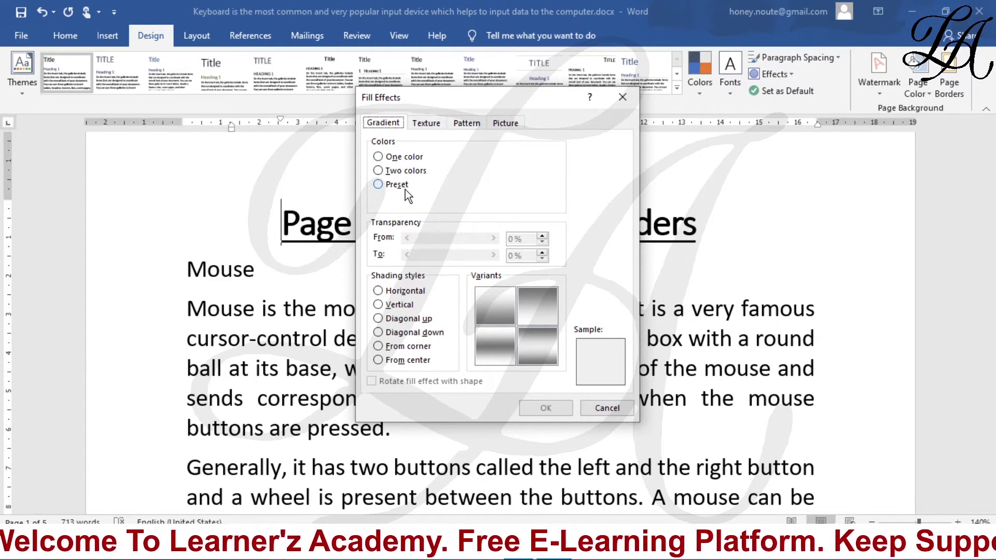
pyautogui.click(404, 173)
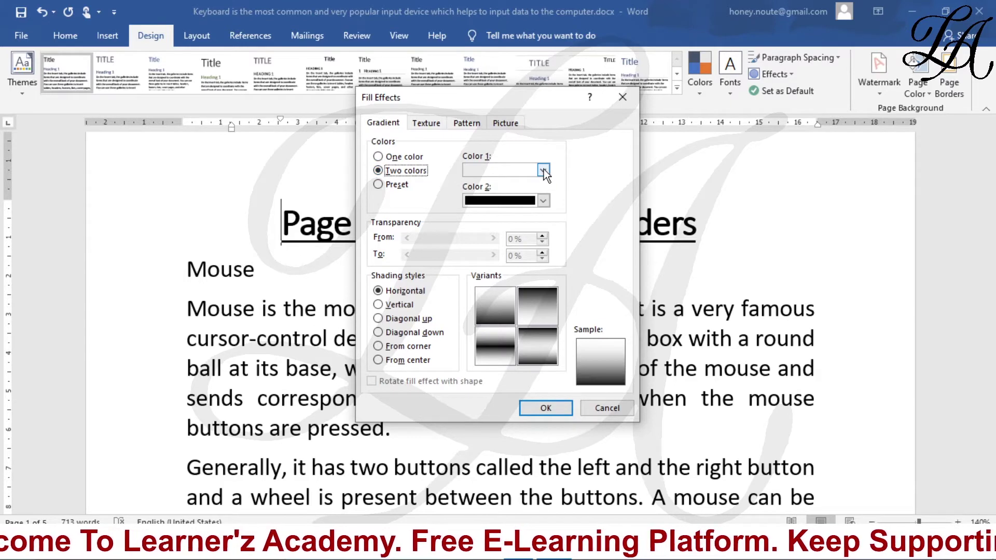
pyautogui.click(543, 171)
pyautogui.click(556, 234)
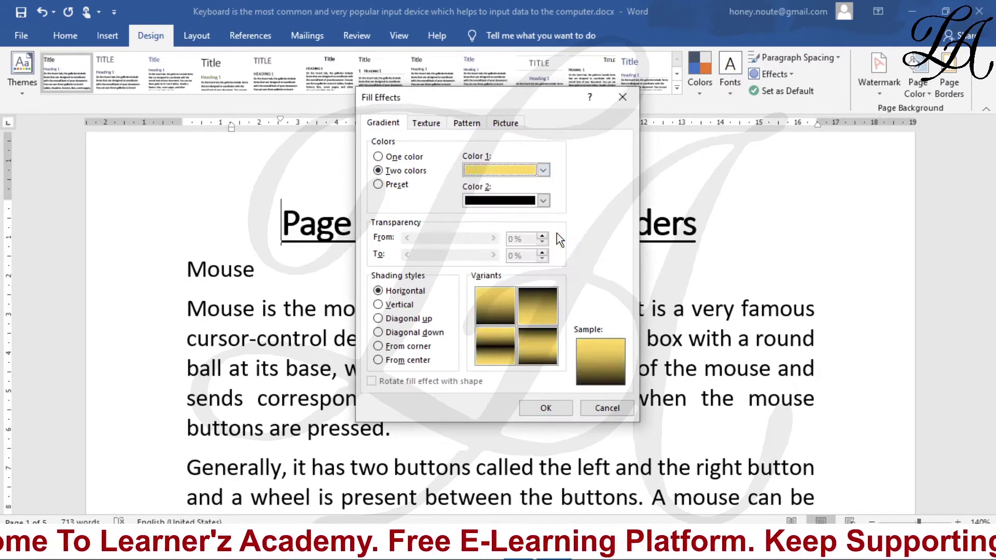
pyautogui.click(549, 200)
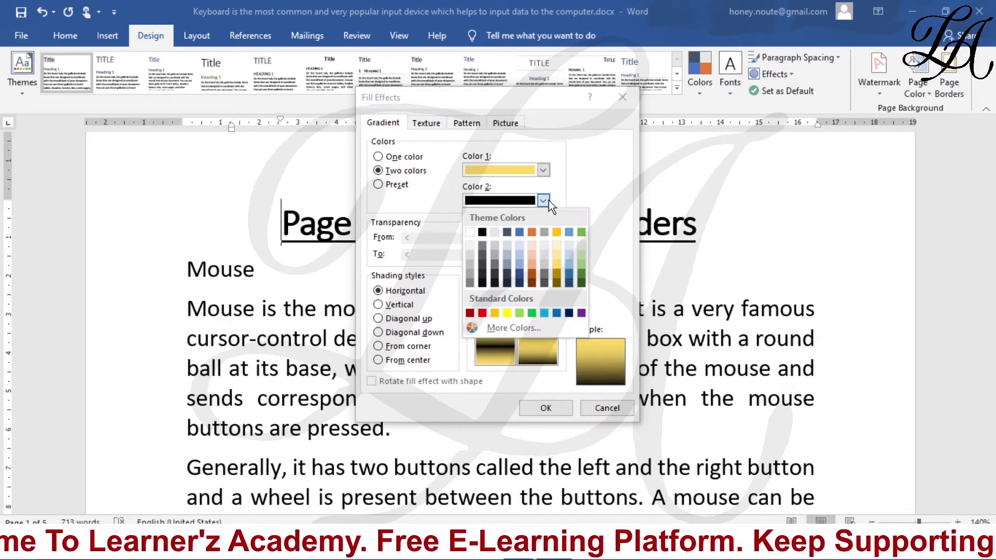
pyautogui.click(532, 255)
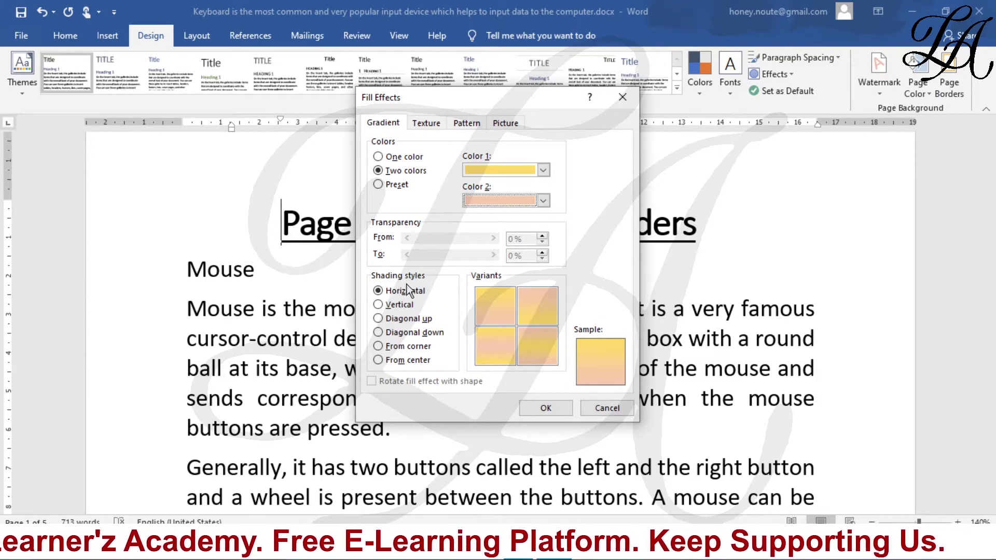
# Compare the shading styles, settle on vertical shading, and apply the gradient to the page.
pyautogui.click(405, 305)
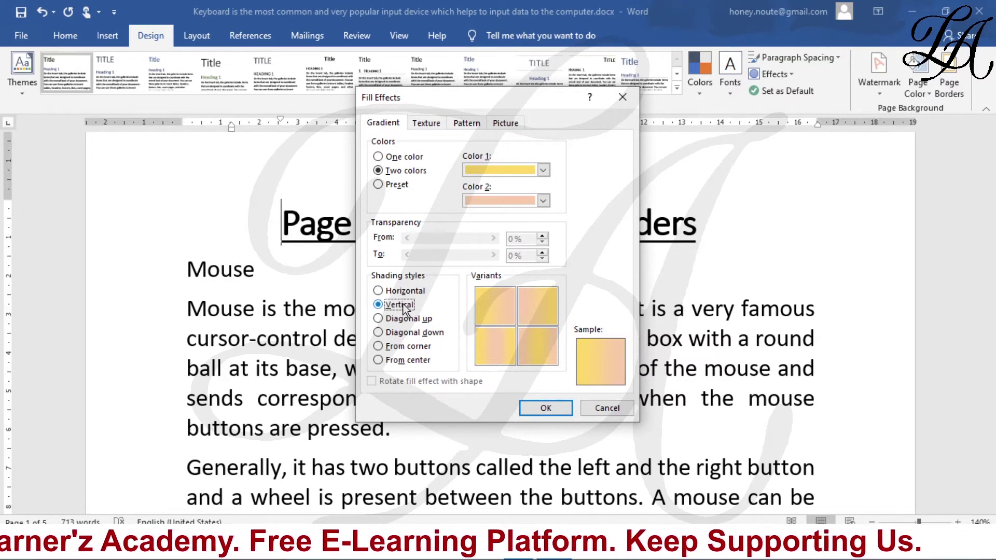
pyautogui.click(407, 320)
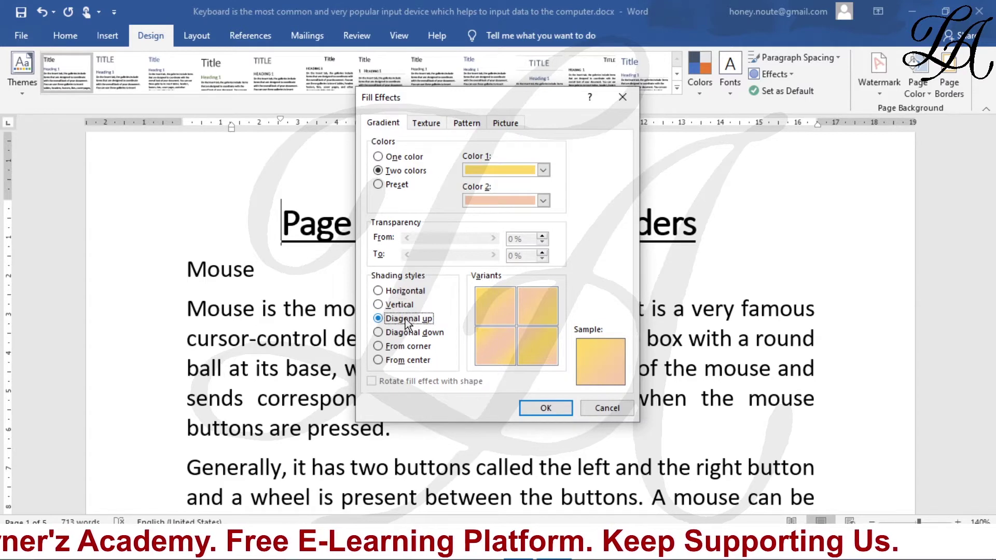
pyautogui.click(411, 333)
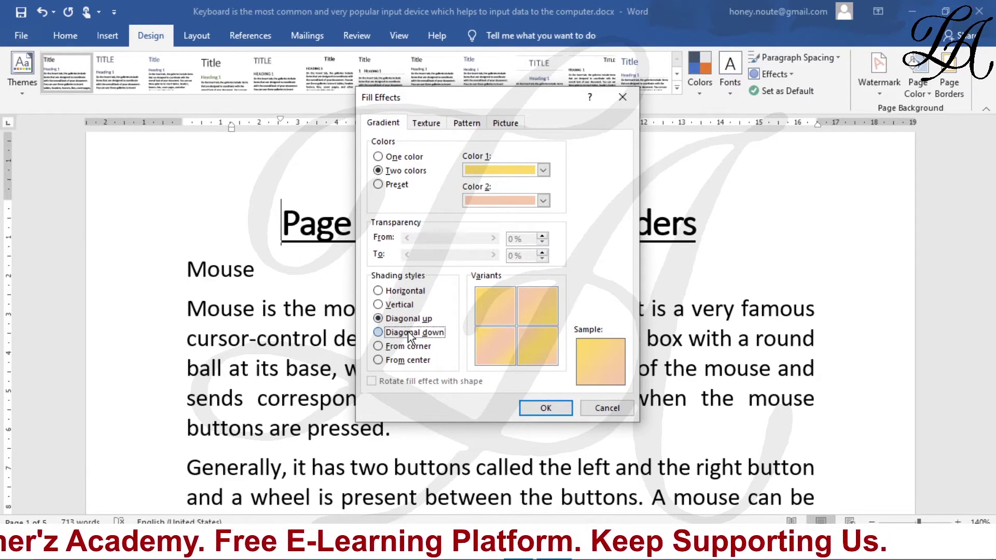
pyautogui.click(402, 292)
pyautogui.click(400, 306)
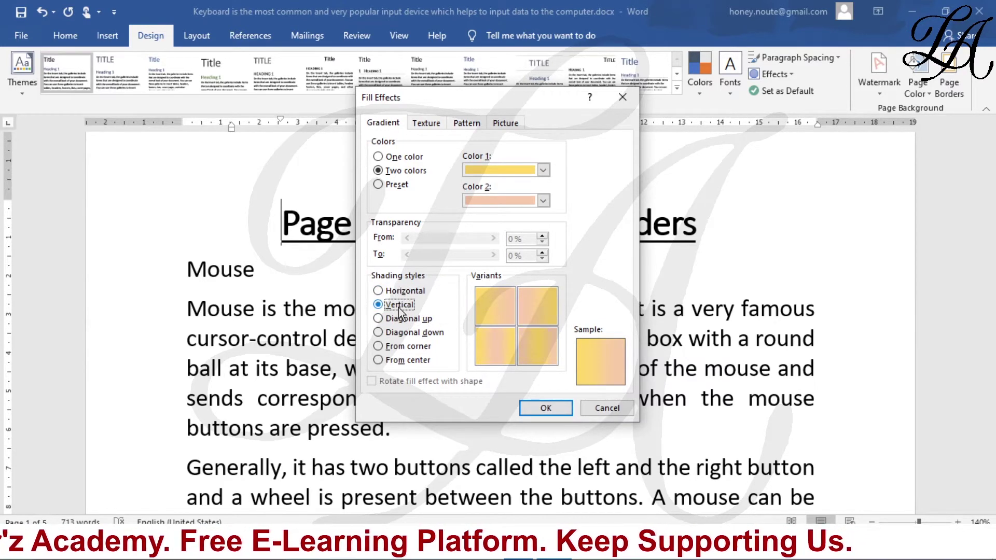
pyautogui.click(531, 408)
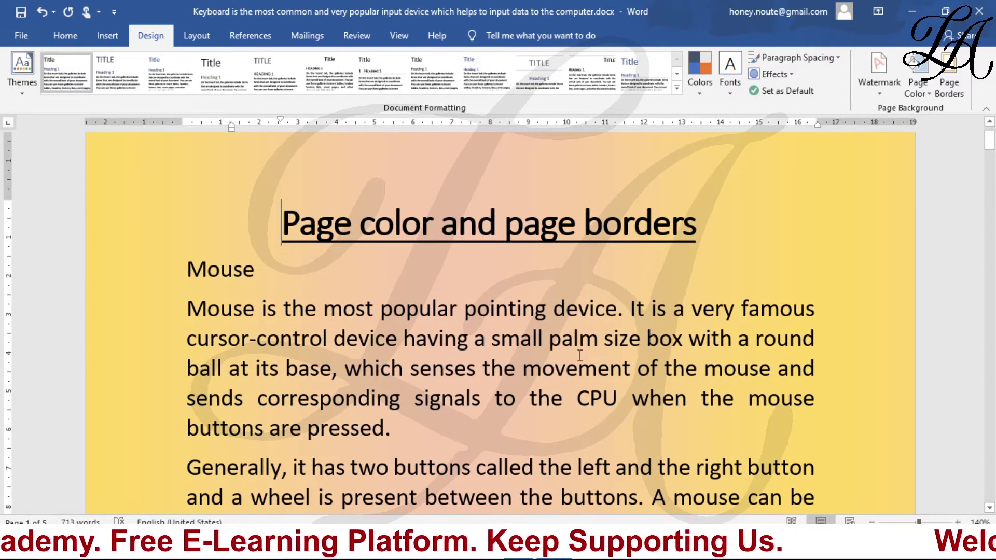
# Set the page colour to a custom pink, #E581A0, from the More Colors spectrum.
pyautogui.click(921, 83)
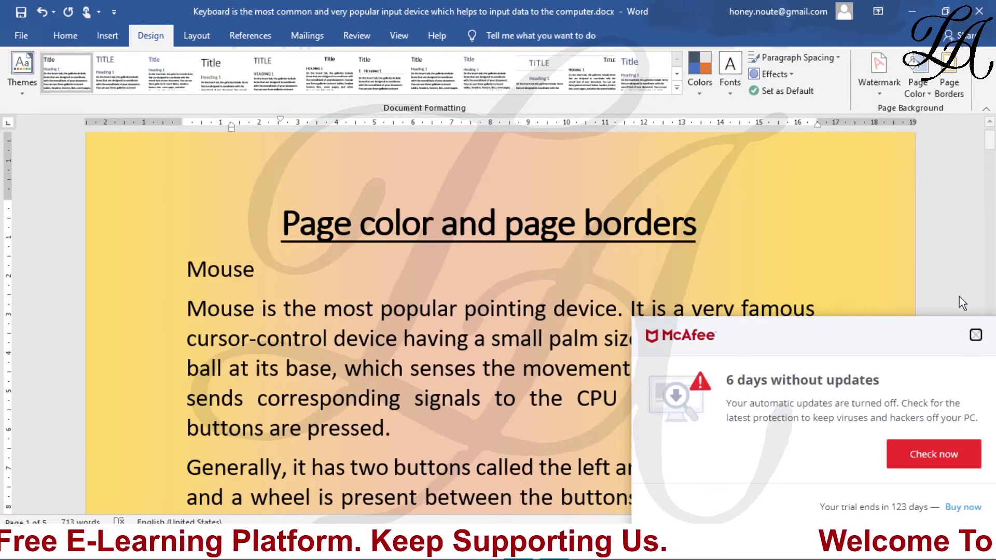
pyautogui.click(918, 85)
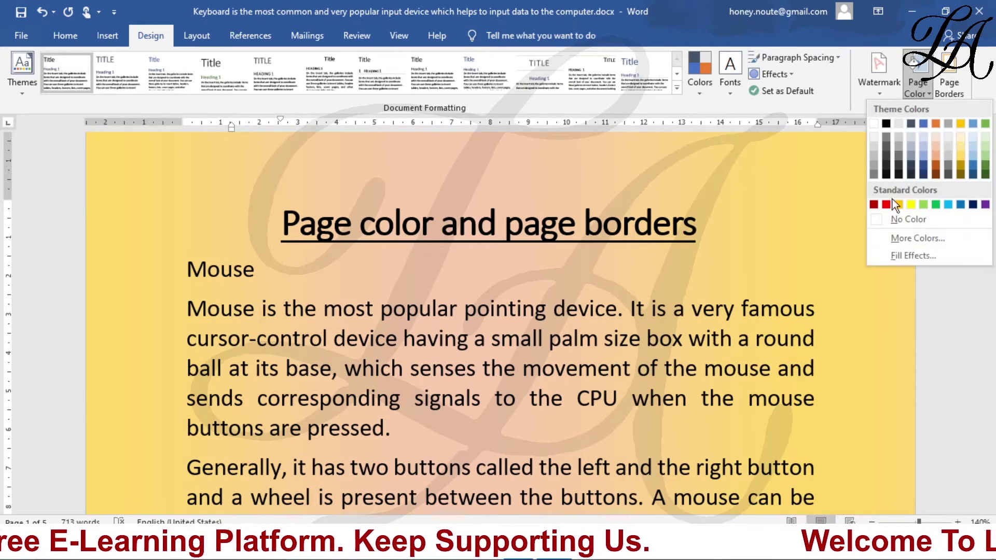
pyautogui.click(903, 238)
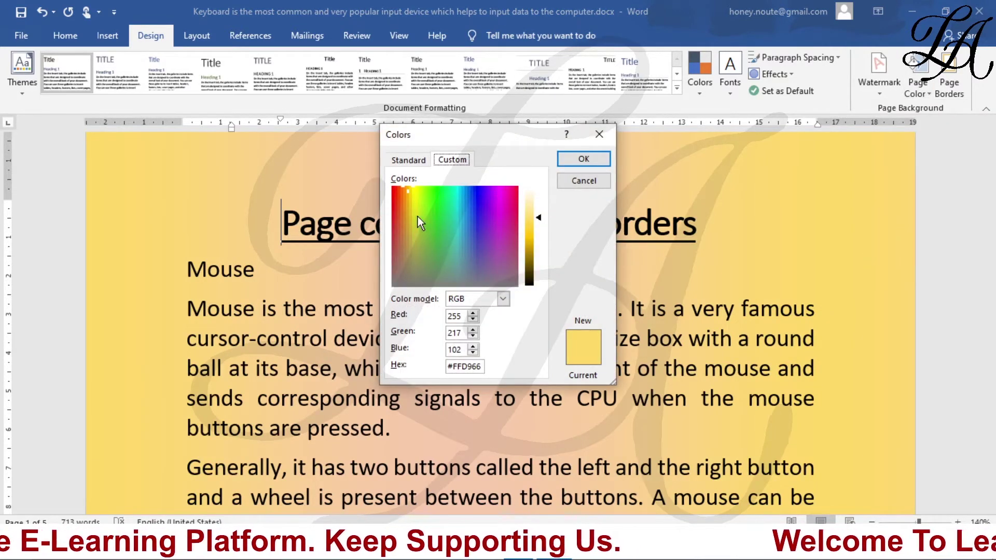
pyautogui.moveTo(415, 222); pyautogui.dragTo(458, 198)
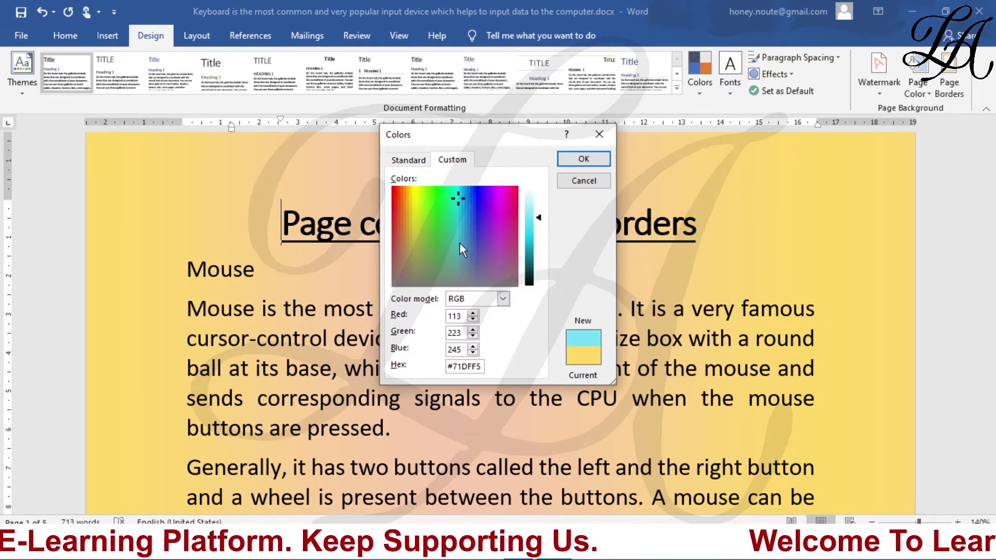
pyautogui.moveTo(459, 245); pyautogui.dragTo(511, 220)
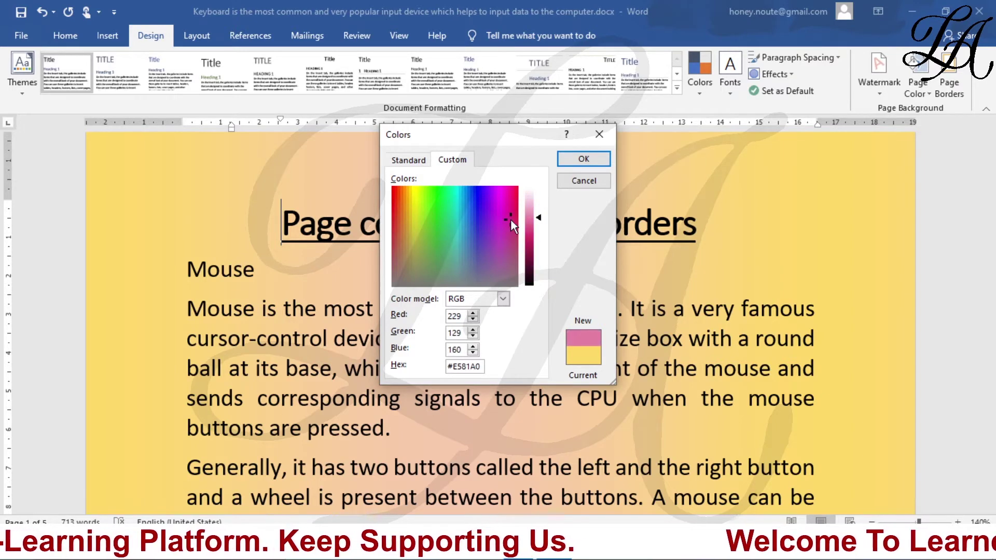
pyautogui.click(573, 159)
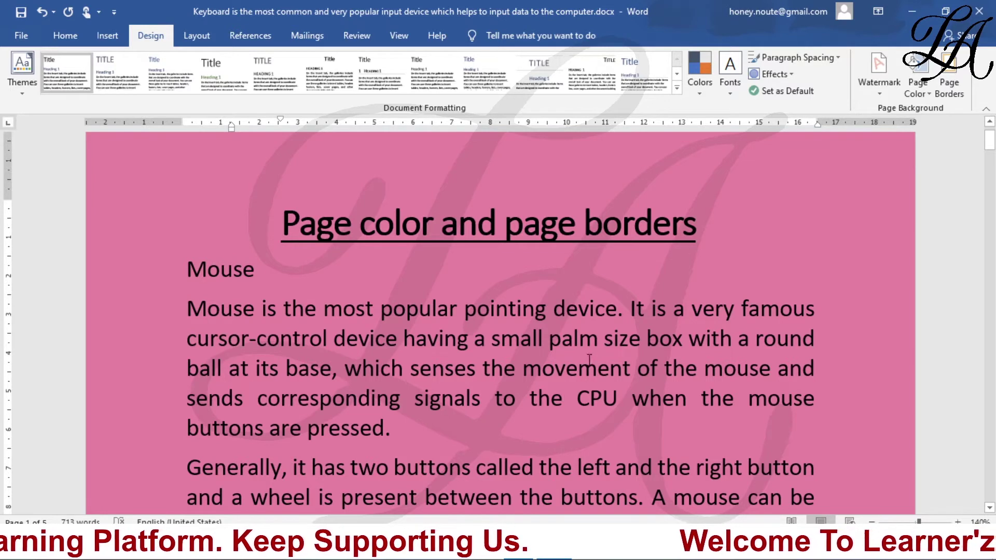
pyautogui.moveTo(220, 269)
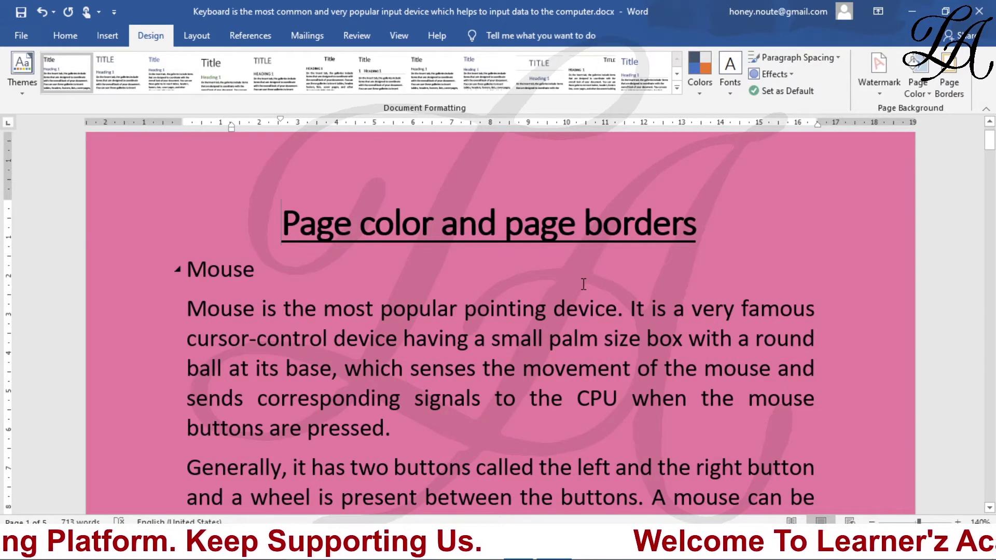
# Undo the pink colour to restore the gold-to-peach gradient, then open Page Borders.
pyautogui.hotkey('ctrl', 'z')
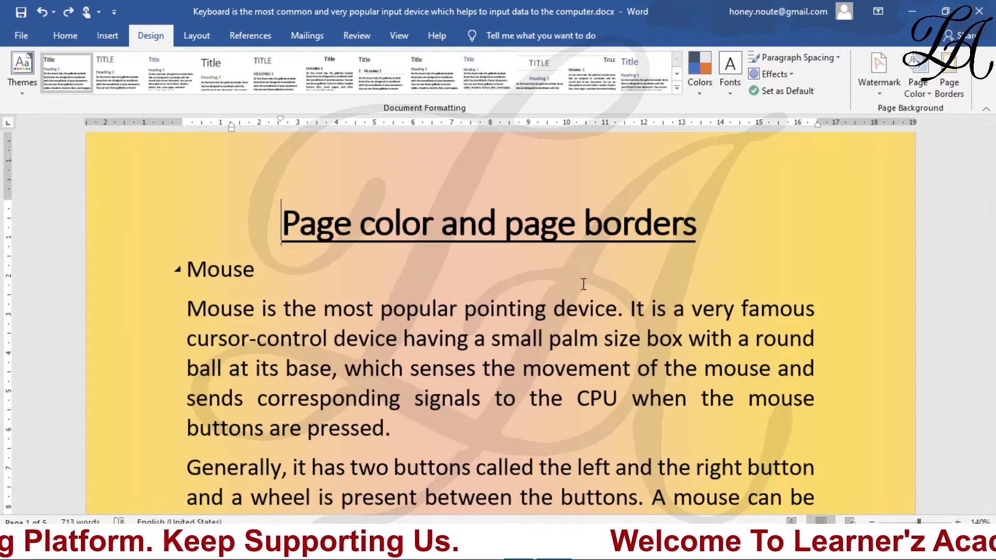
pyautogui.click(946, 76)
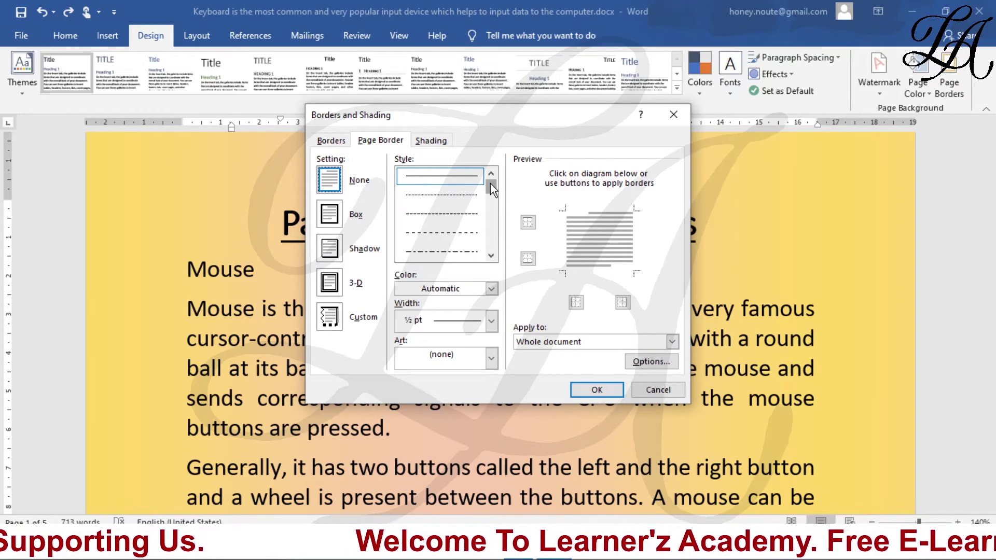
# Pick a wavy line style for the box page border.
pyautogui.click(461, 214)
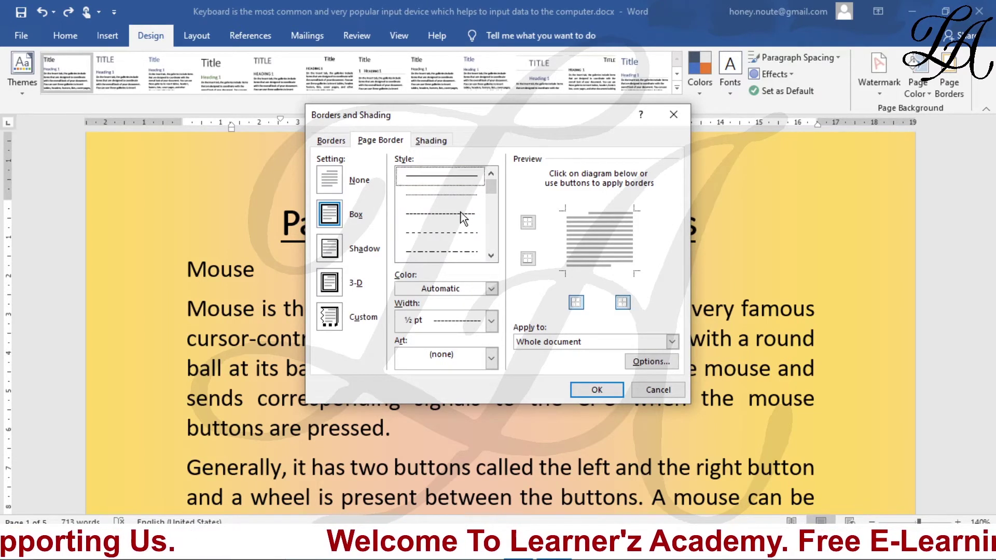
pyautogui.click(452, 252)
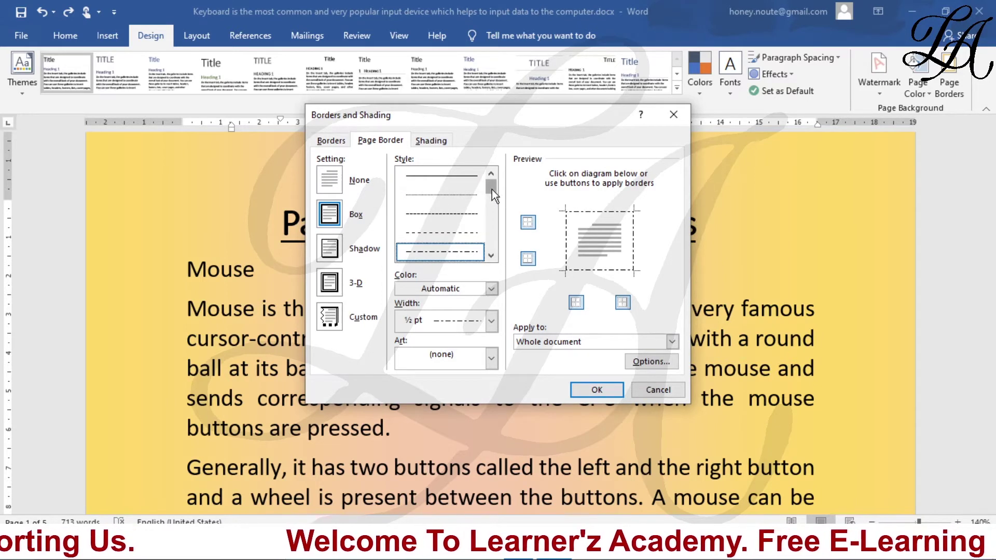
pyautogui.moveTo(492, 189)
pyautogui.mouseDown()
pyautogui.moveTo(494, 240)
pyautogui.moveTo(493, 229)
pyautogui.mouseUp()
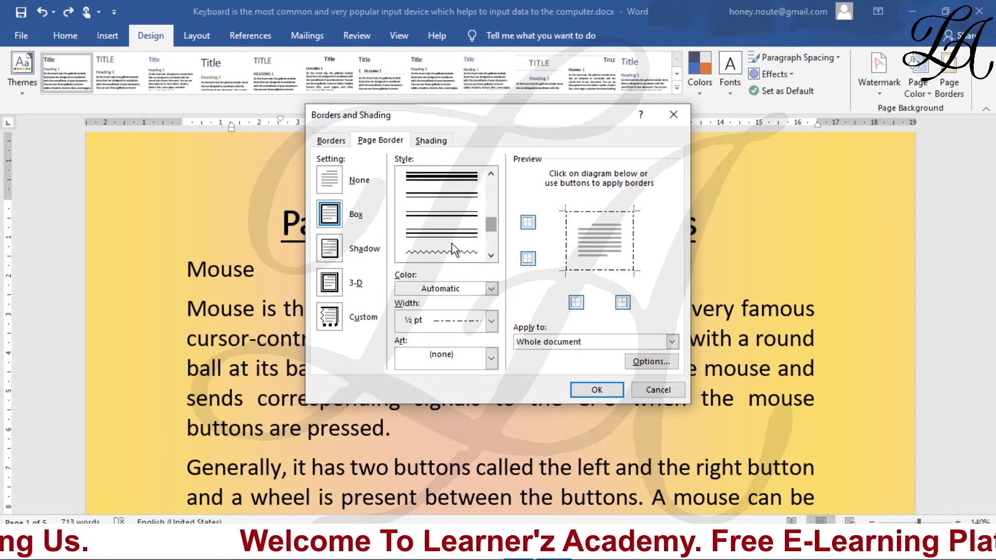
pyautogui.click(449, 252)
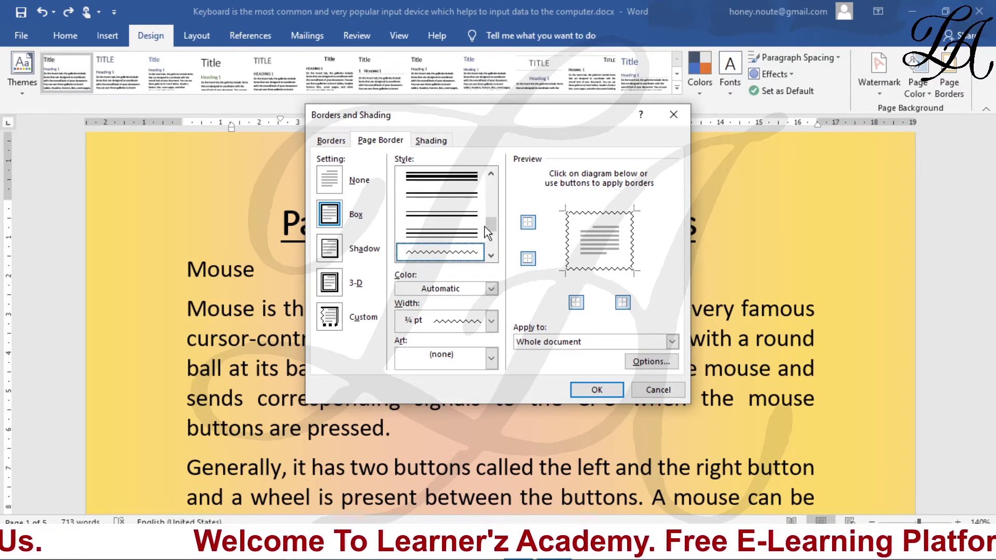
# Make the box border light blue and 1 ½ pt wide, then apply it.
pyautogui.click(492, 289)
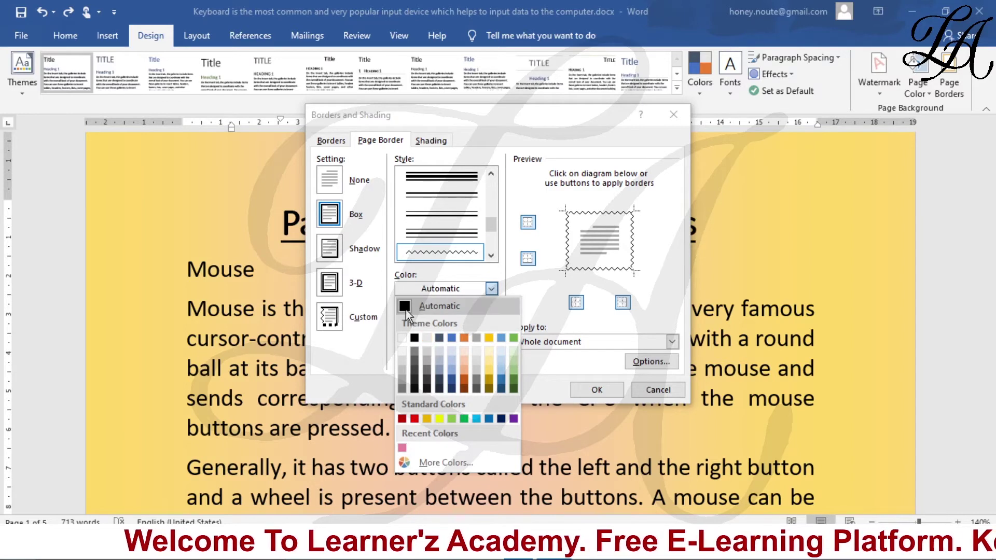
pyautogui.click(513, 382)
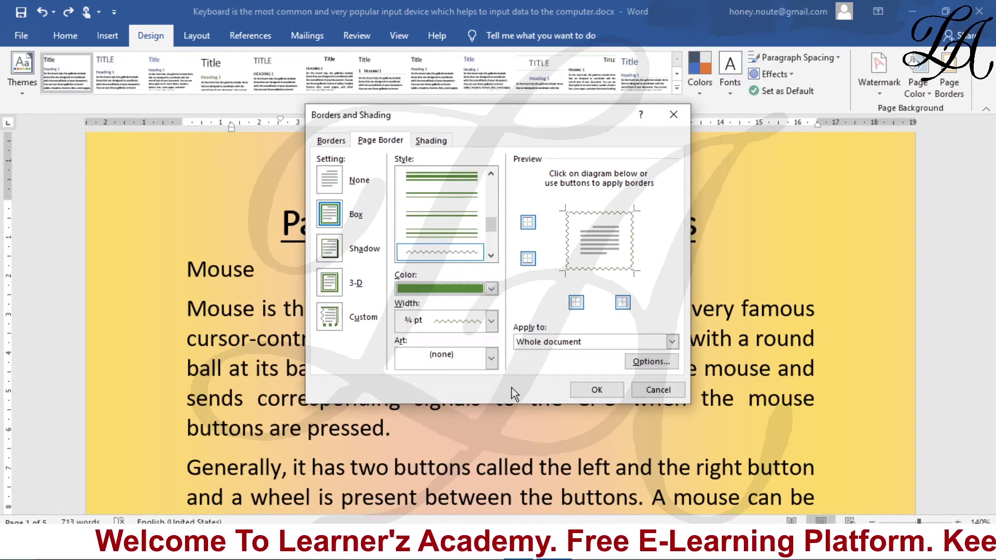
pyautogui.click(491, 289)
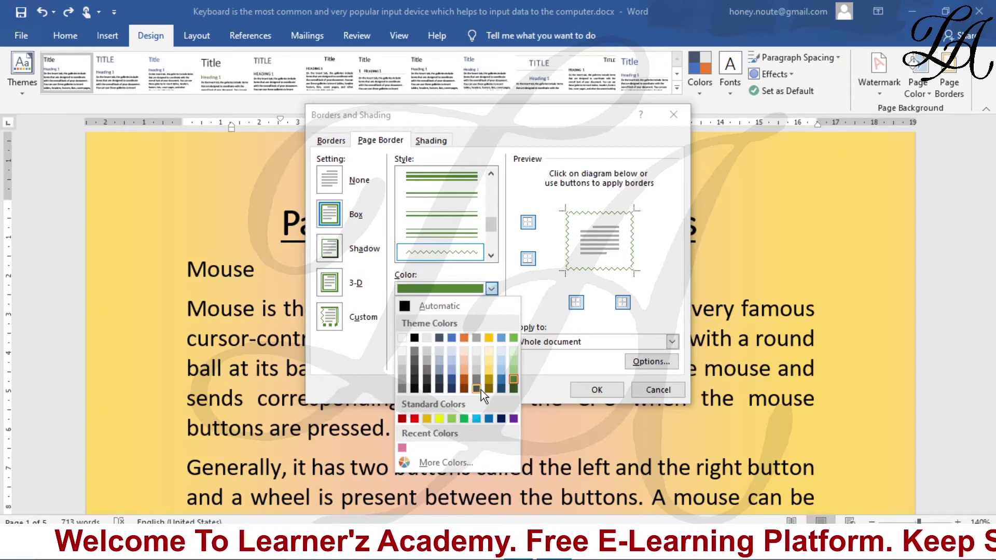
pyautogui.click(477, 418)
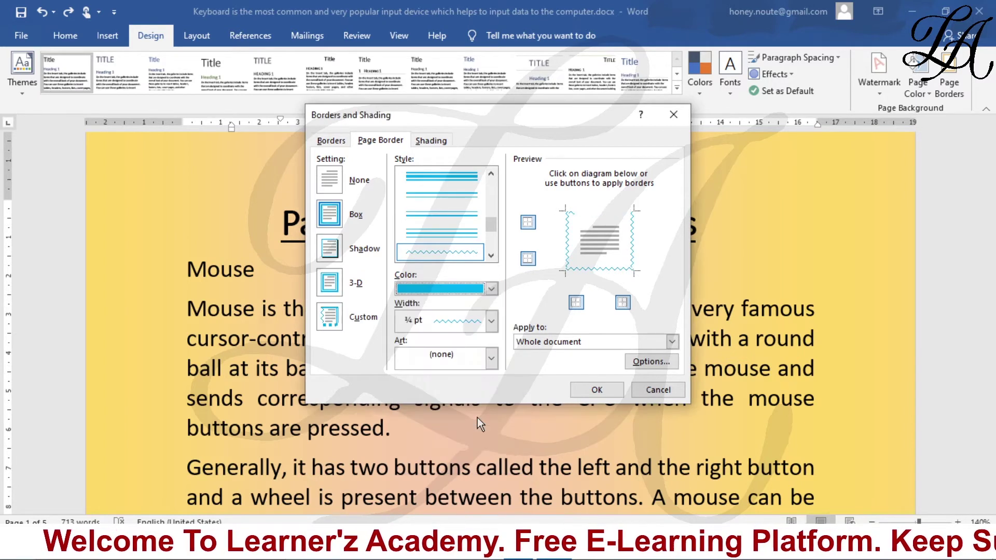
pyautogui.click(490, 322)
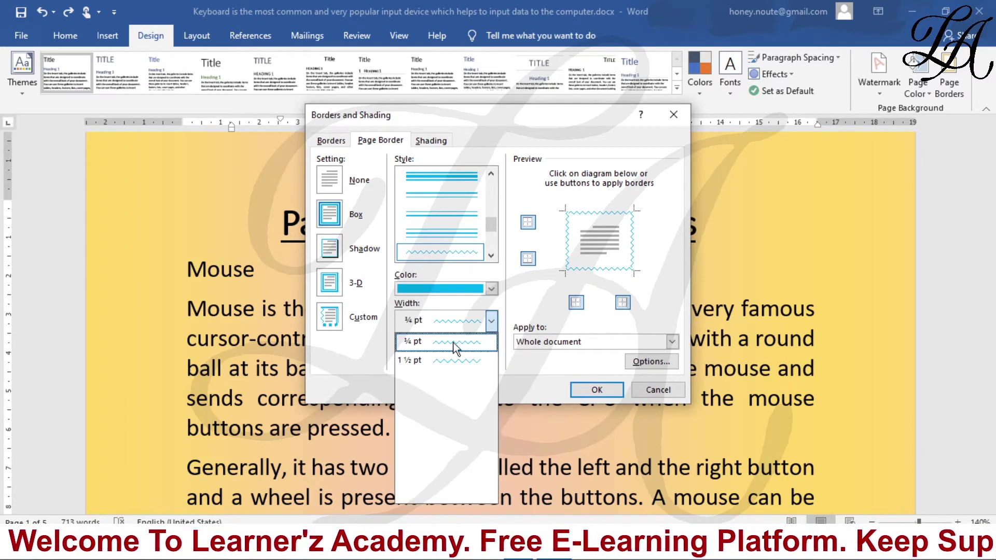
pyautogui.click(449, 361)
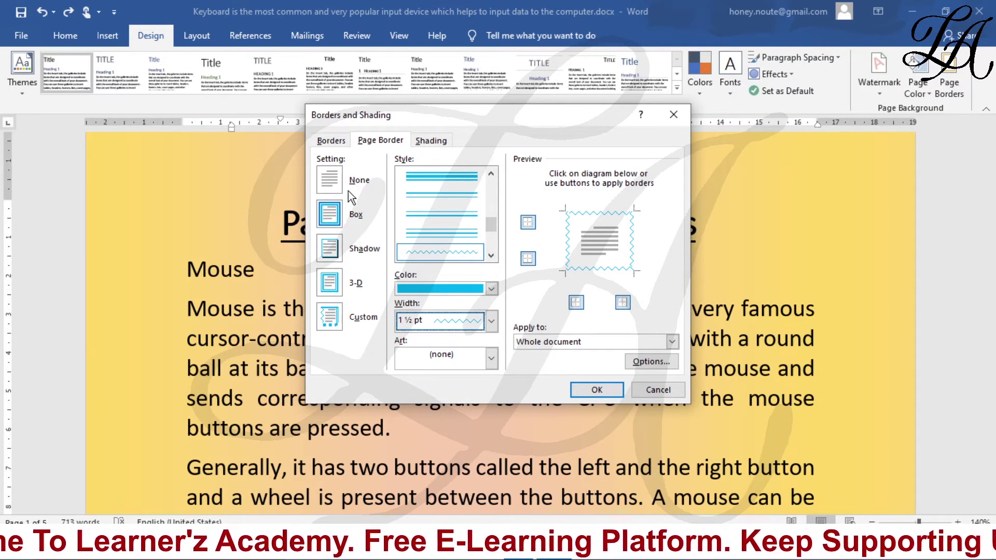
pyautogui.click(338, 221)
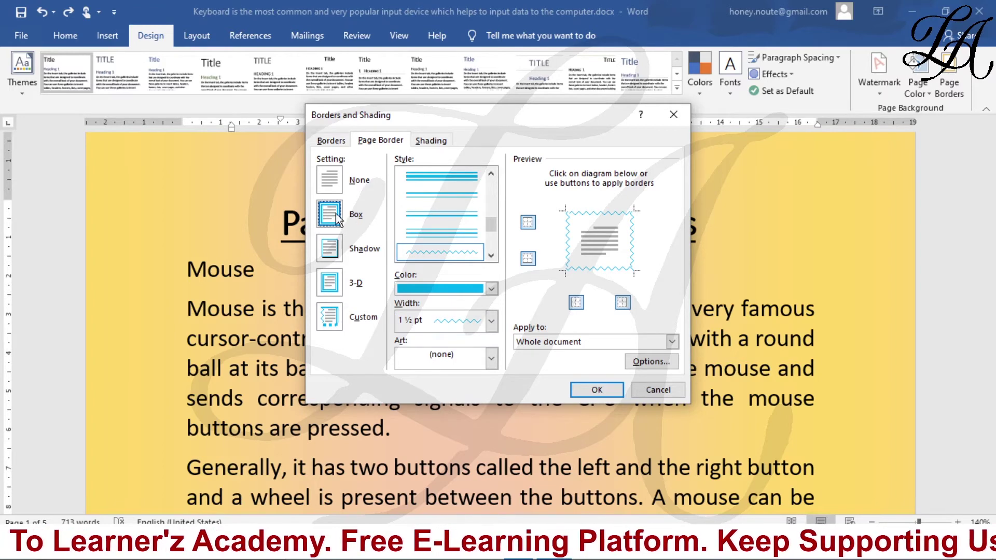
pyautogui.click(595, 390)
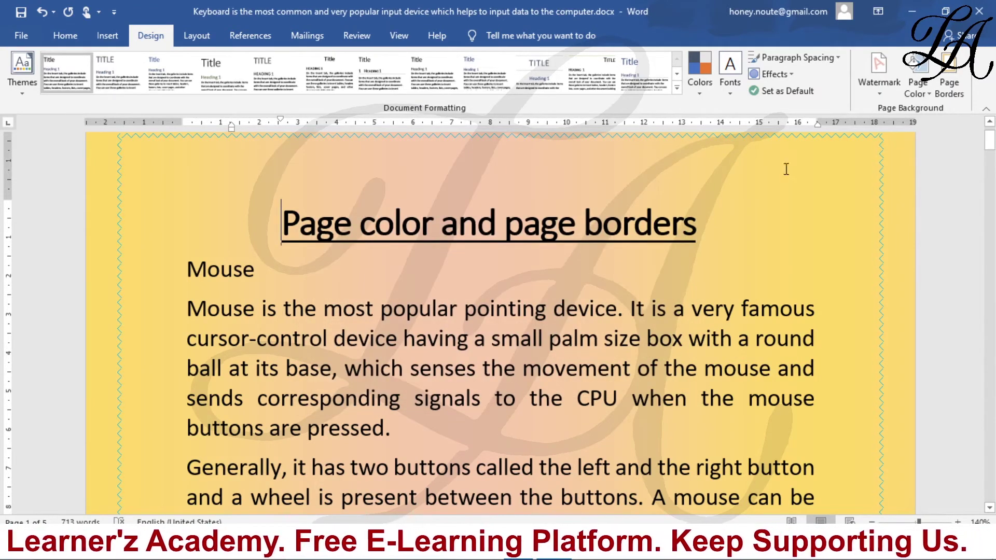
# Scroll back to the page top and reopen the Borders and Shading dialog.
pyautogui.scroll(2, 625, 191)
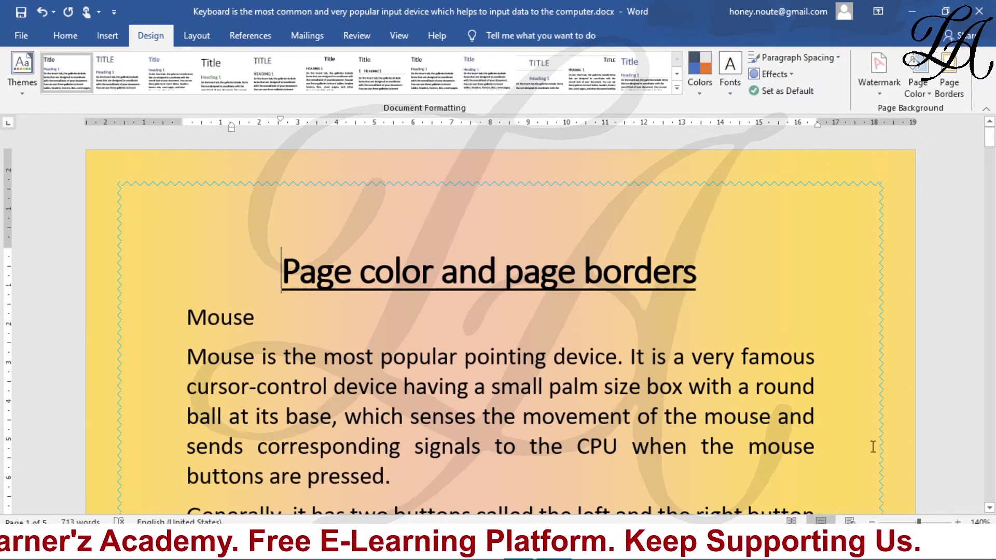
pyautogui.click(959, 89)
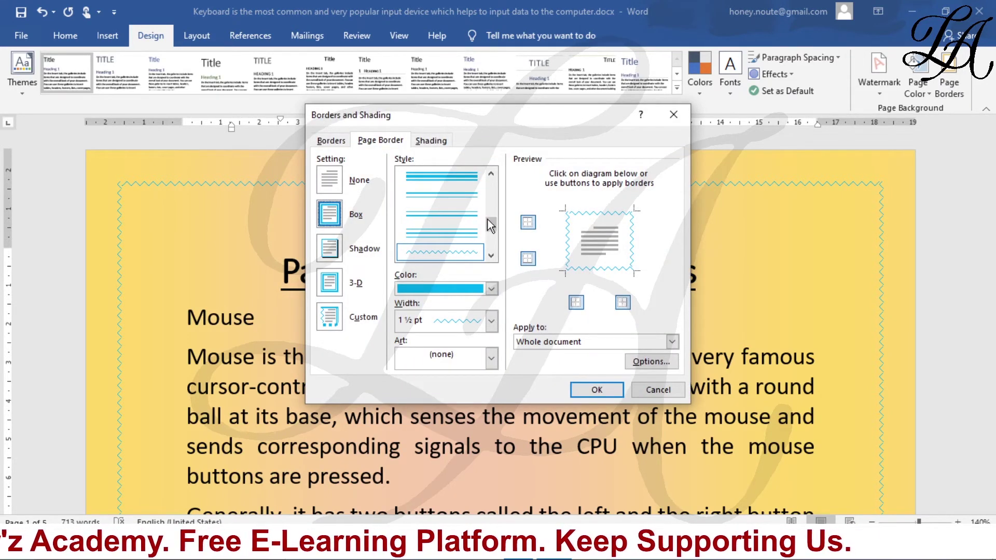
# Change the page border to a dark navy double line.
pyautogui.click(470, 217)
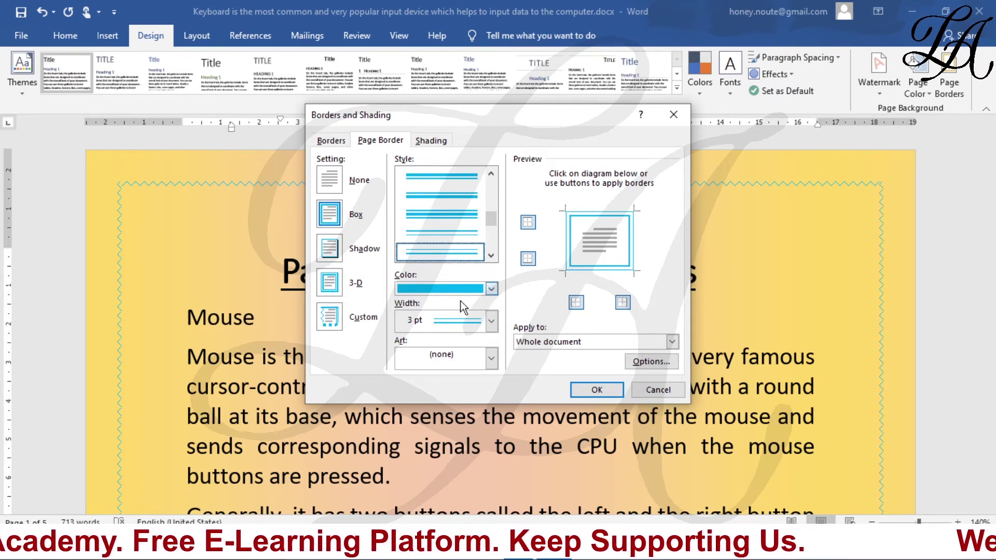
pyautogui.click(491, 288)
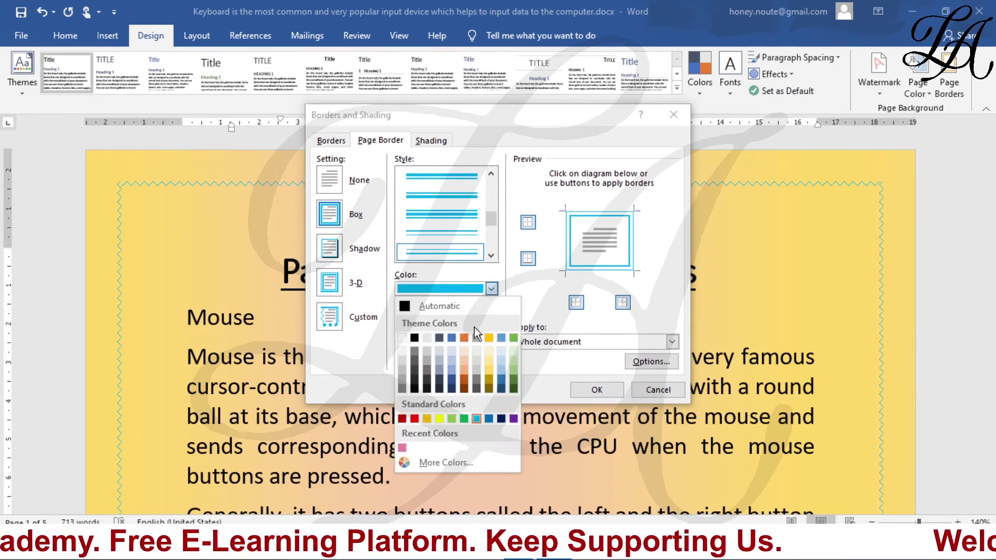
pyautogui.click(441, 379)
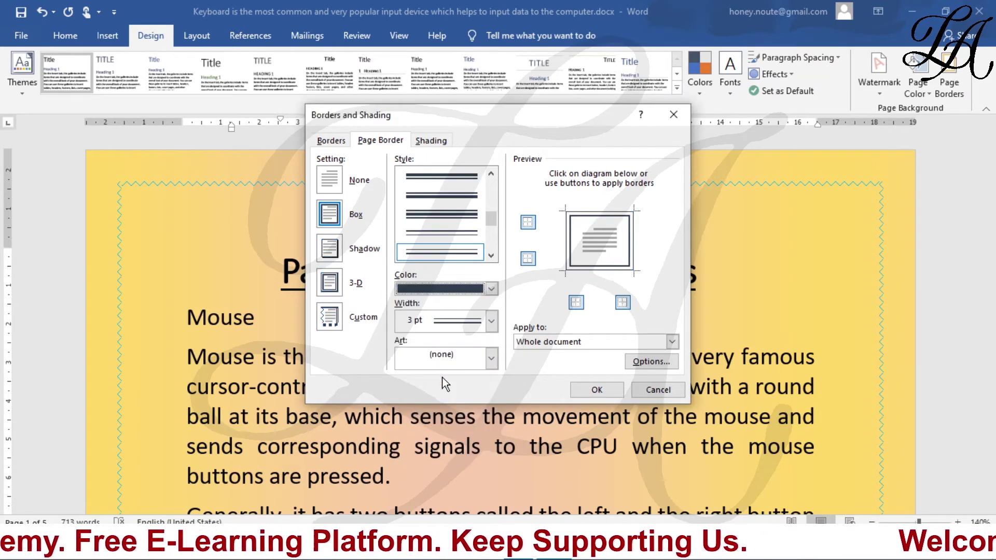
# Choose a repeating picture-art border from the Art list and apply it to every page.
pyautogui.click(490, 359)
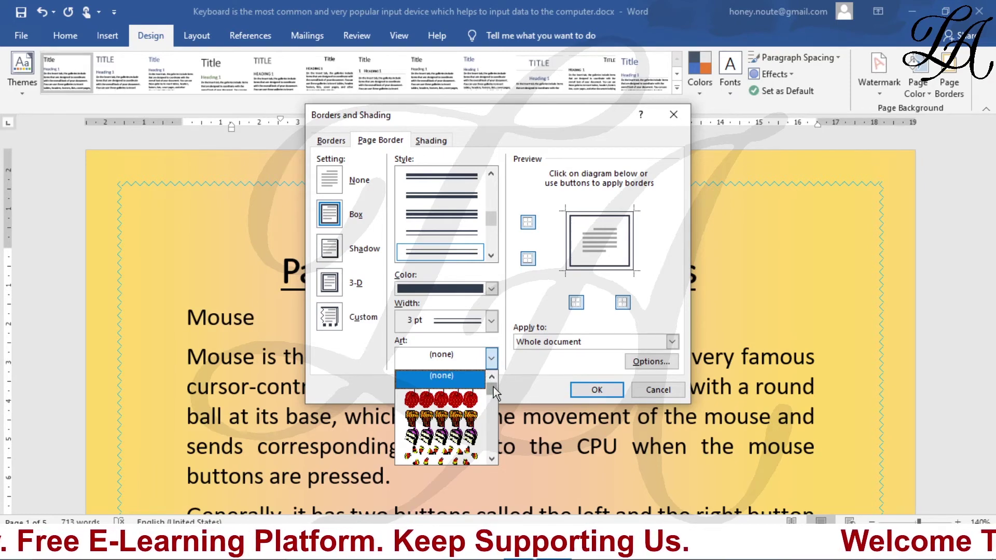
pyautogui.moveTo(493, 387); pyautogui.dragTo(497, 439)
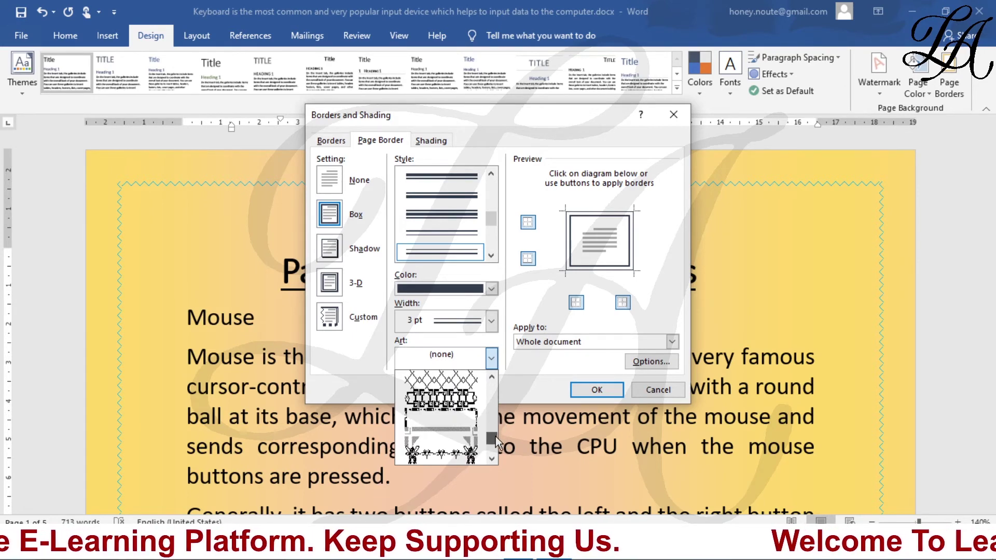
pyautogui.moveTo(497, 442)
pyautogui.mouseDown()
pyautogui.moveTo(496, 450)
pyautogui.moveTo(490, 430)
pyautogui.mouseUp()
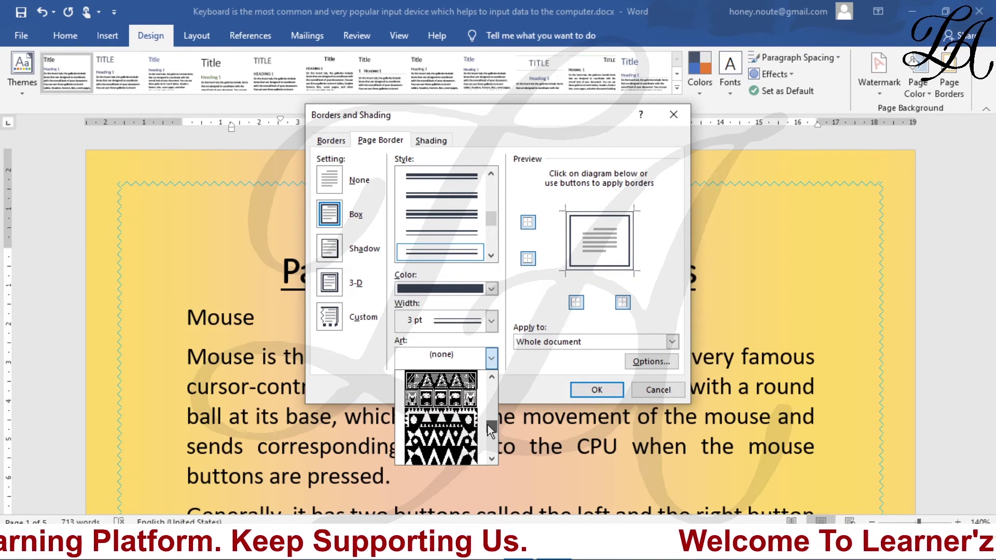
pyautogui.click(462, 398)
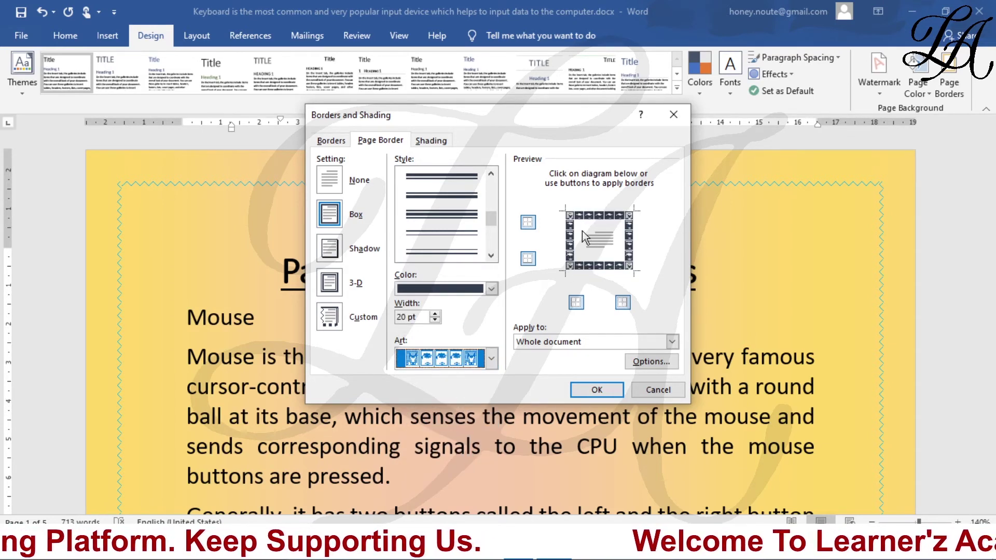
pyautogui.click(580, 391)
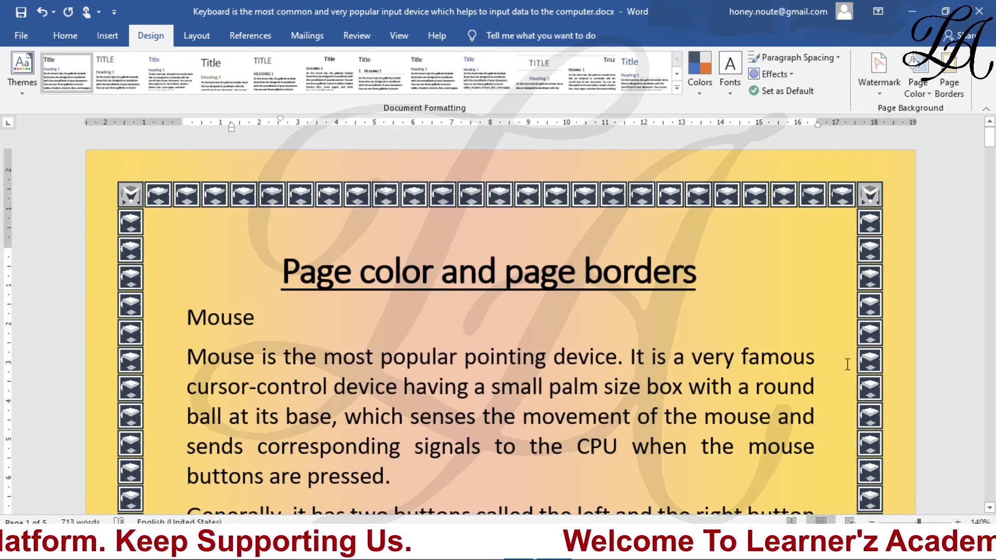
pyautogui.scroll(-4, 829, 379)
pyautogui.scroll(-6, 828, 380)
pyautogui.scroll(-5, 829, 380)
pyautogui.scroll(-5, 829, 381)
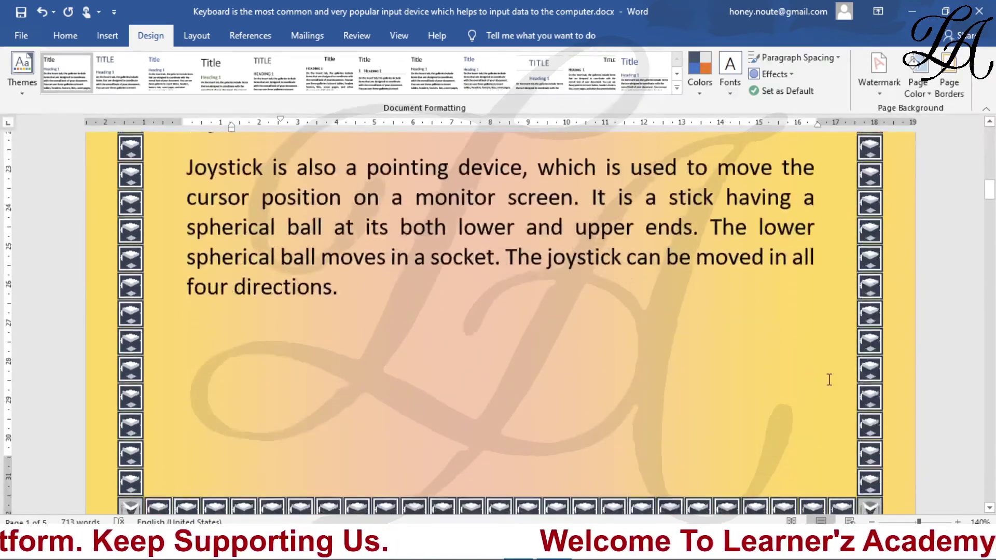
pyautogui.scroll(-5, 828, 382)
pyautogui.scroll(2, 828, 384)
pyautogui.scroll(4, 828, 383)
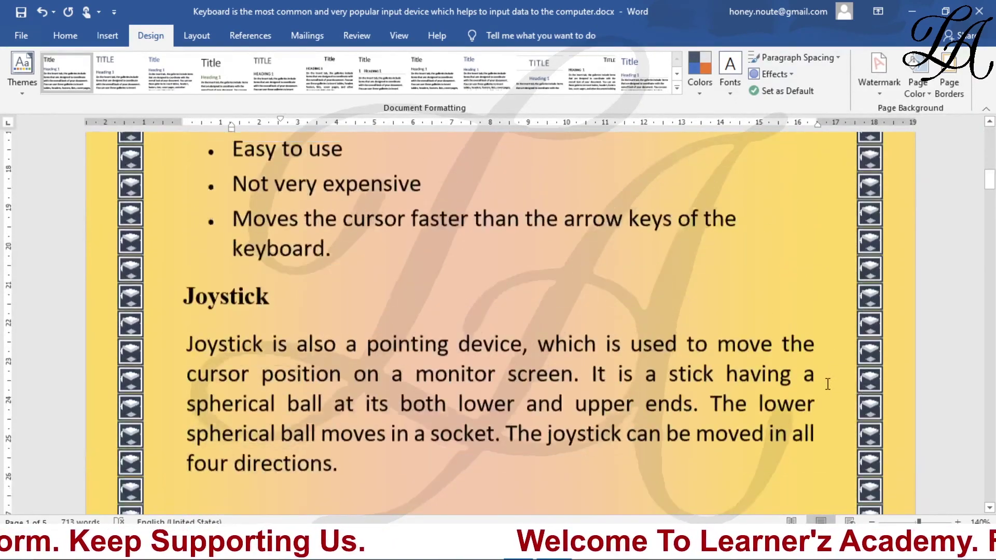
pyautogui.scroll(3, 828, 384)
pyautogui.scroll(3, 827, 383)
pyautogui.scroll(5, 828, 384)
pyautogui.scroll(1, 822, 378)
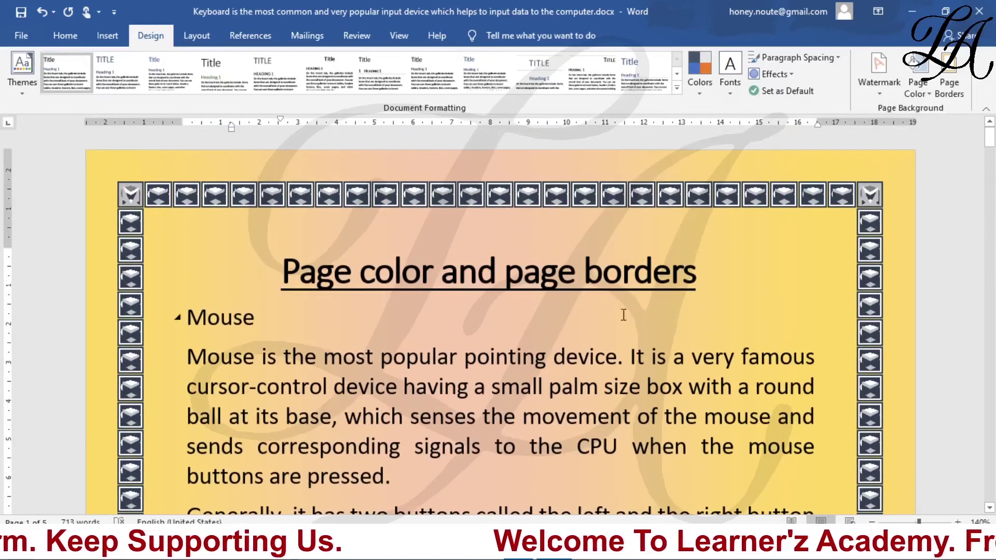